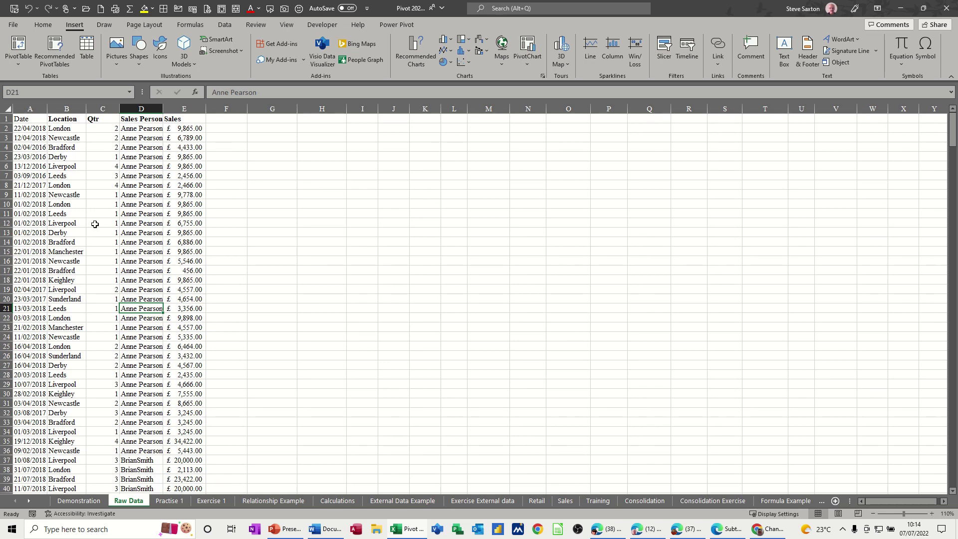
- Create a new 3D Maps tour from the sales records on the Raw Data sheet
scroll(95, 224, "down", 20)
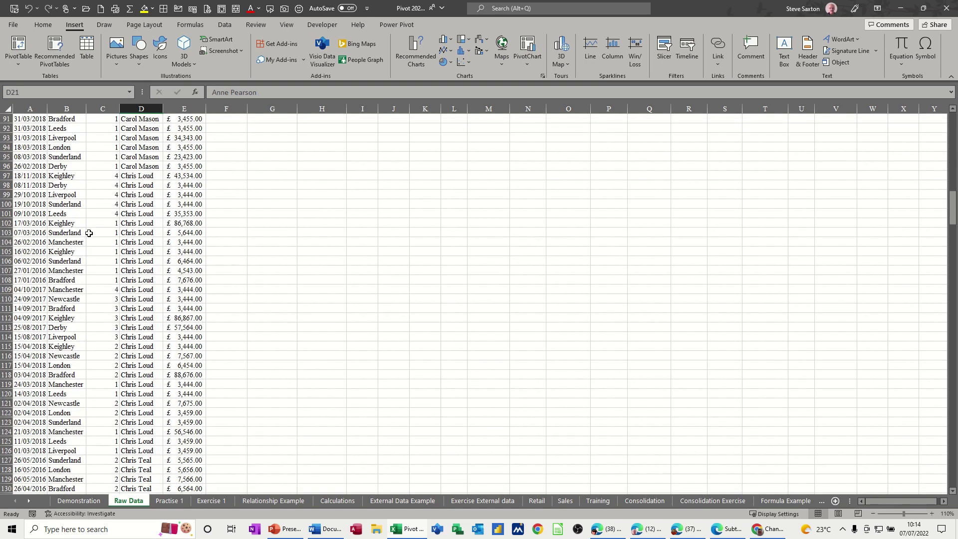
scroll(89, 233, "down", 11)
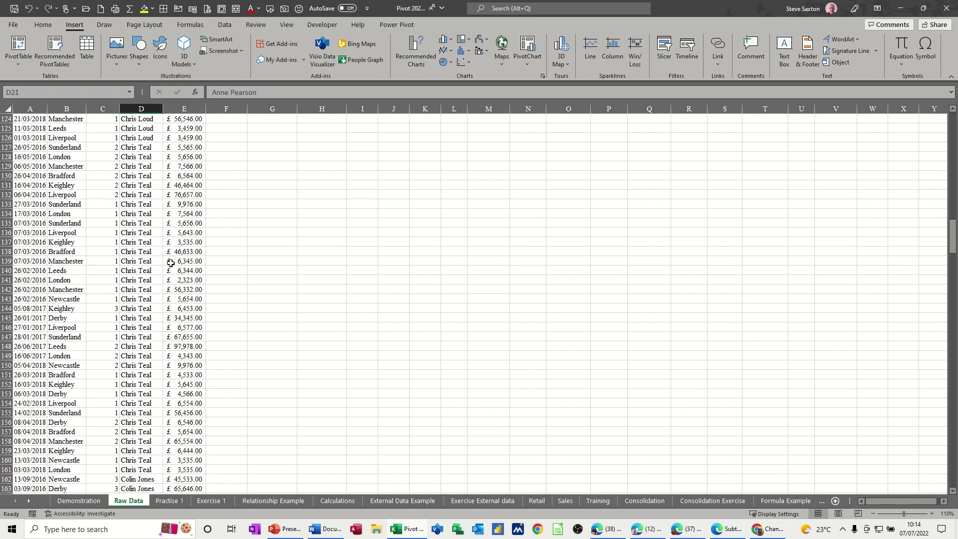
scroll(171, 263, "up", 20)
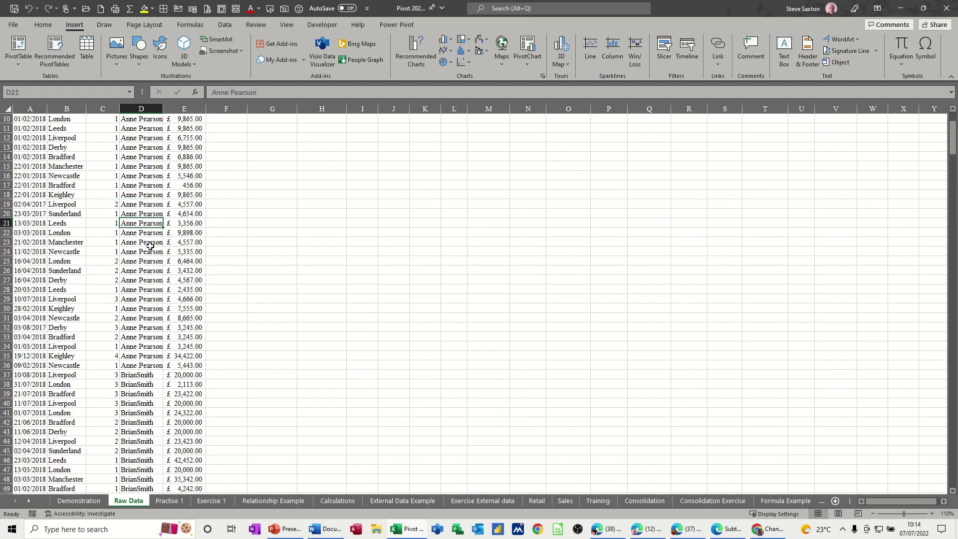
scroll(130, 225, "up", 3)
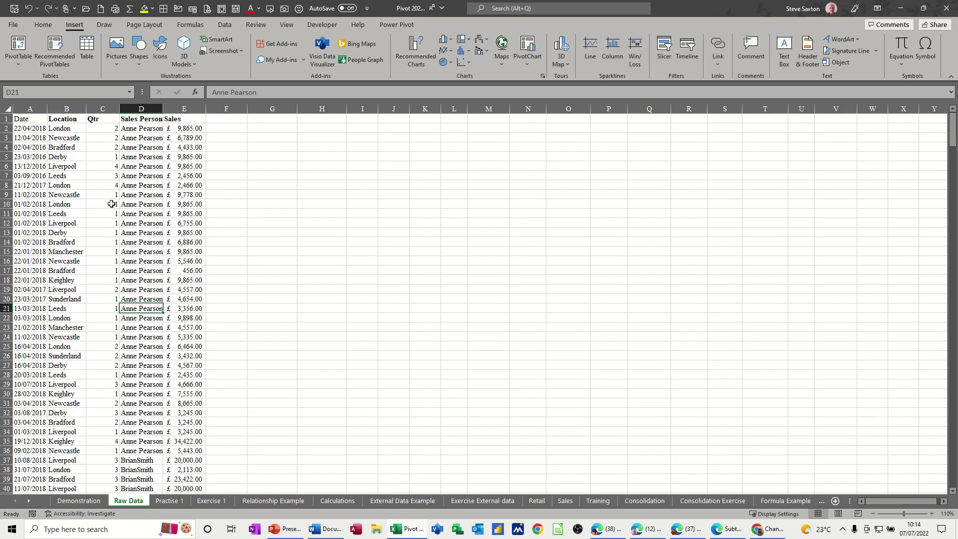
left_click(567, 69)
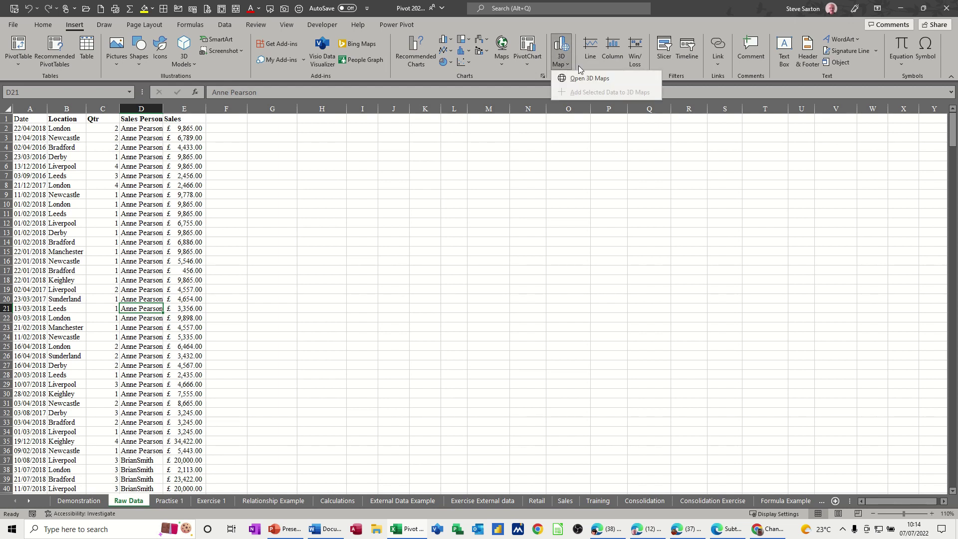
left_click(561, 46)
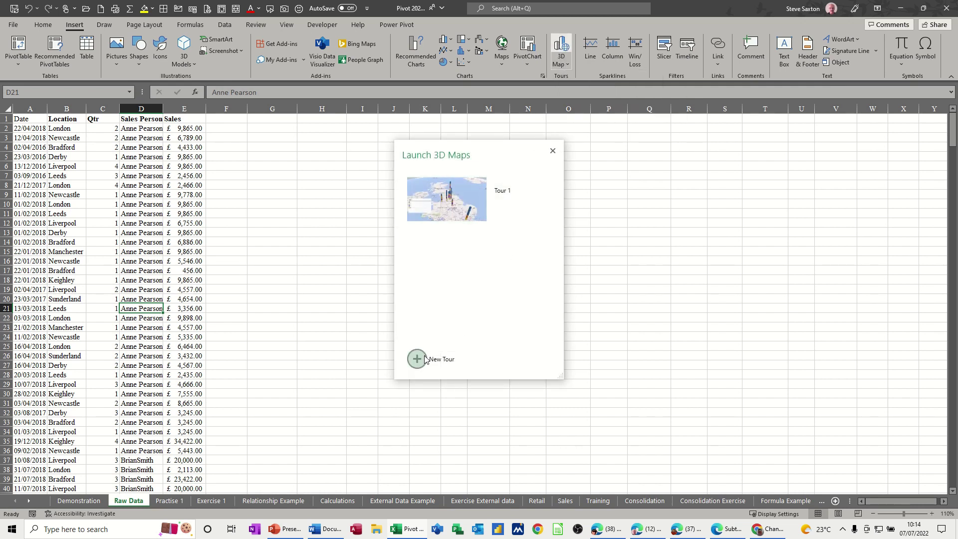
mouse_move(447, 211)
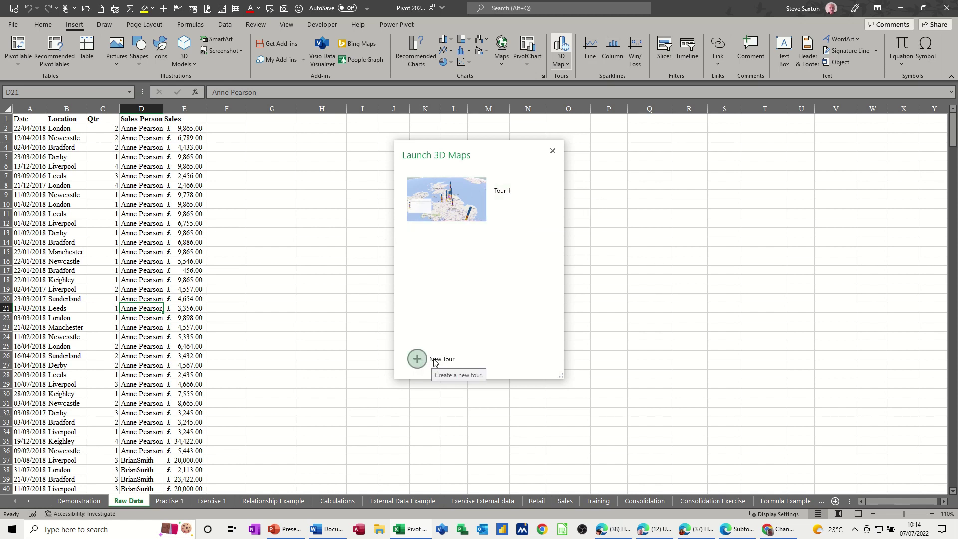
left_click(418, 358)
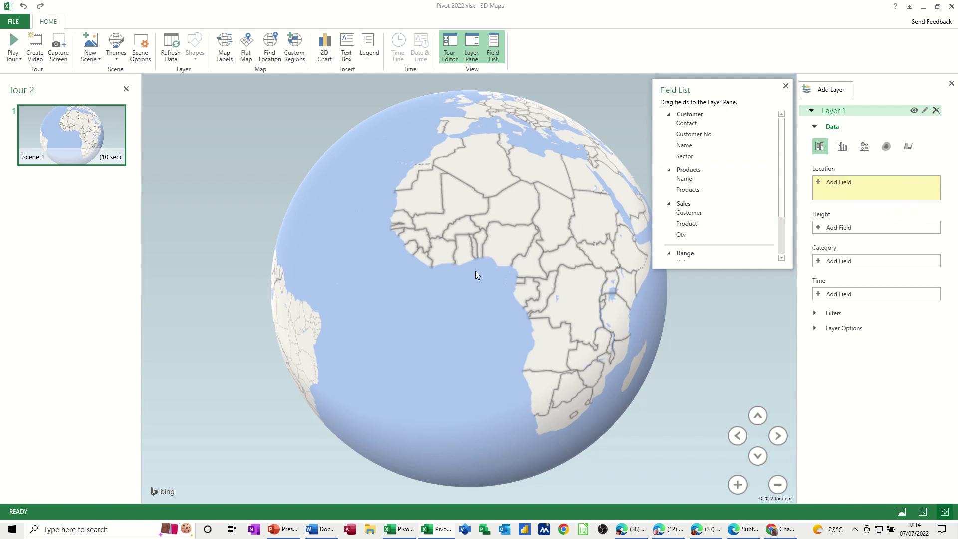
- Add the Range table's Location field as the location for Layer 1
left_click(842, 184)
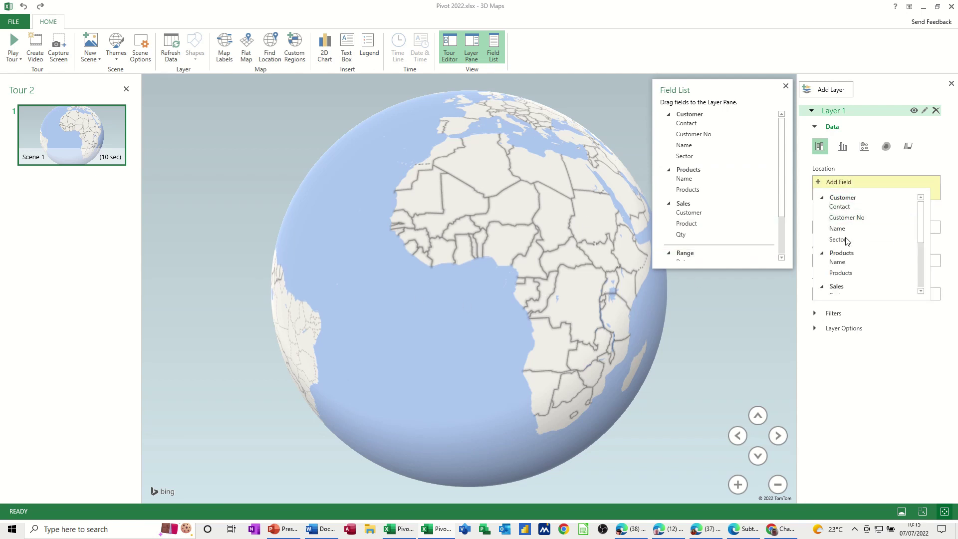
scroll(849, 272, "down", 1)
scroll(849, 276, "down", 3)
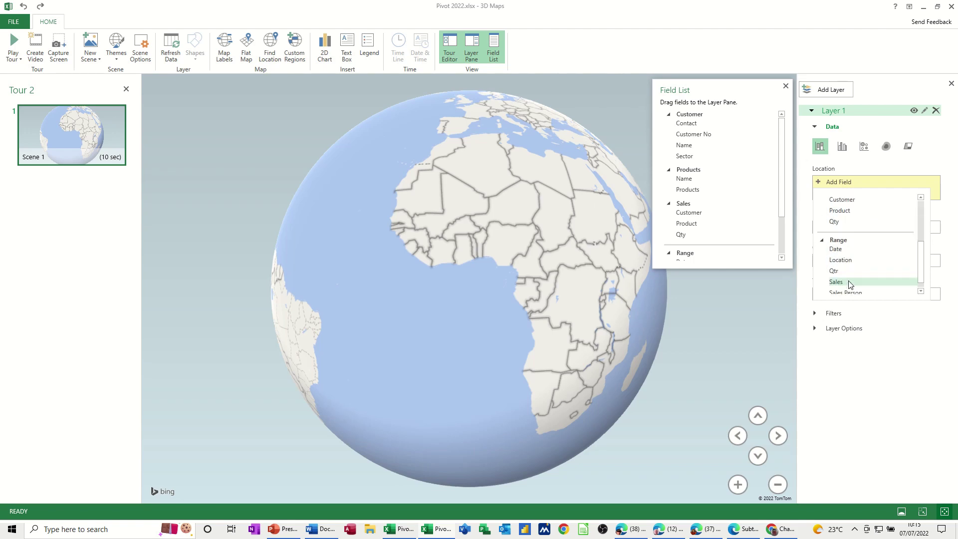
left_click(846, 264)
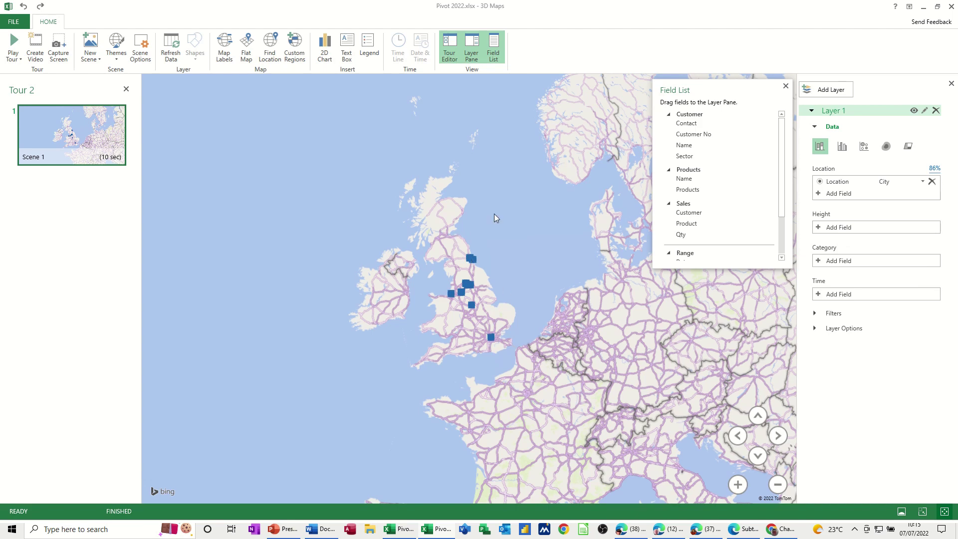
- Set the column height of Layer 1 to Sales and its category to Sales Person
left_click(832, 228)
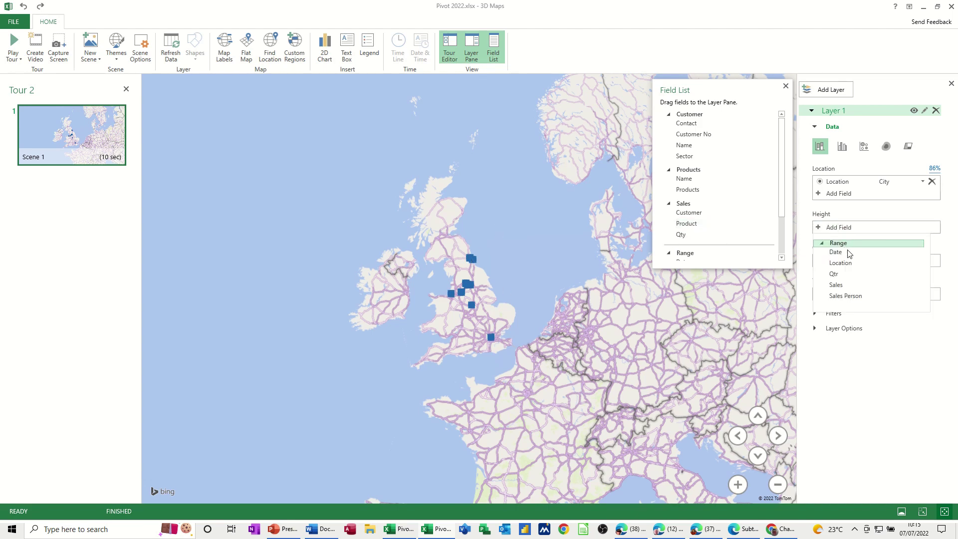
left_click(842, 286)
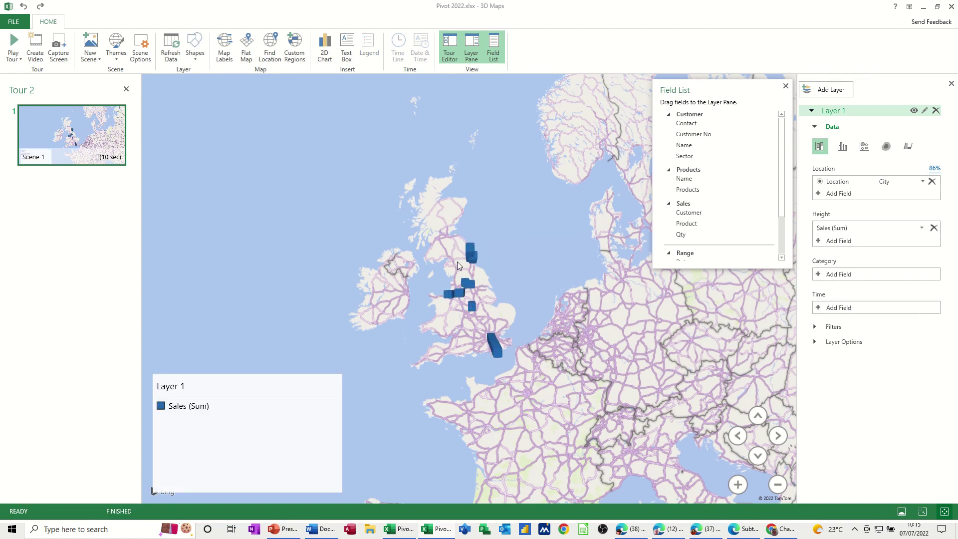
left_click(836, 276)
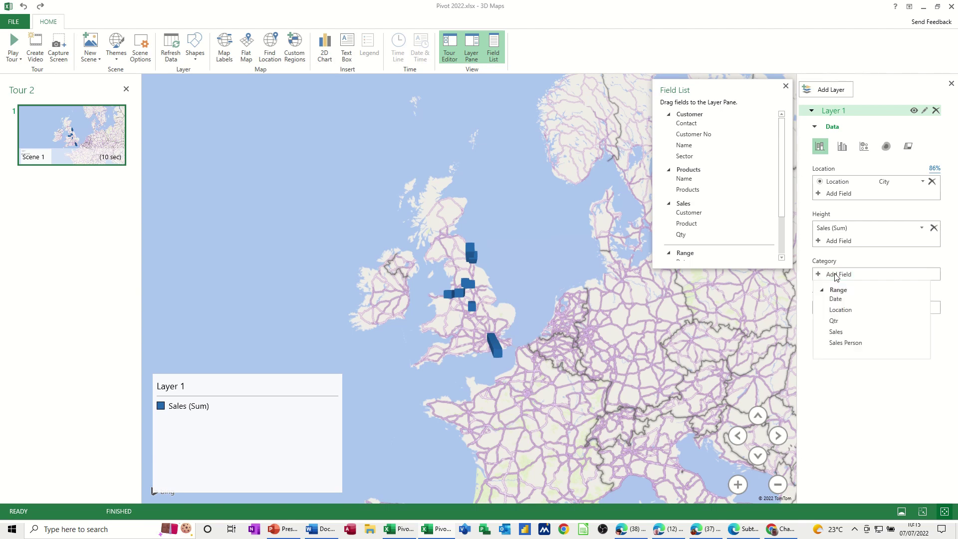
left_click(850, 343)
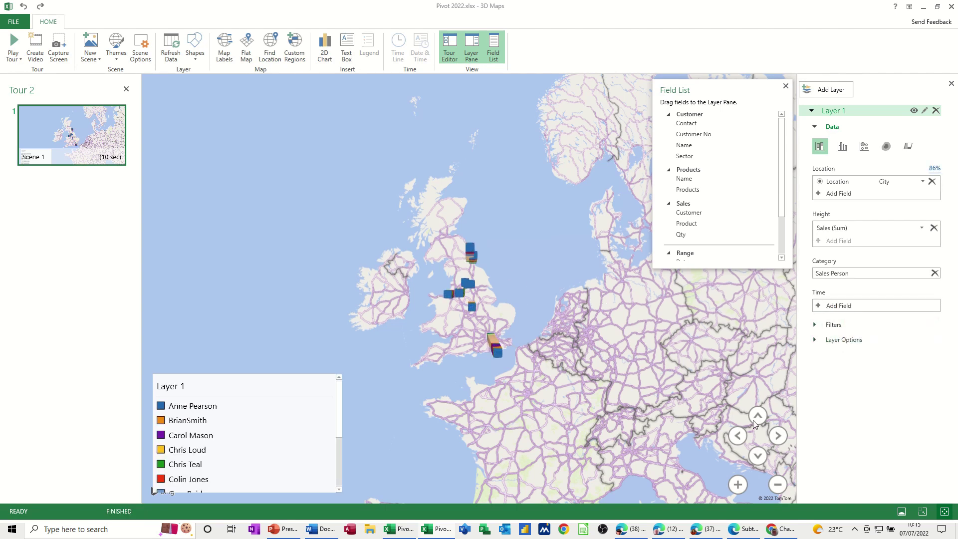
- Delete the Layer 1 legend listing the sales people from the map
left_click(760, 453)
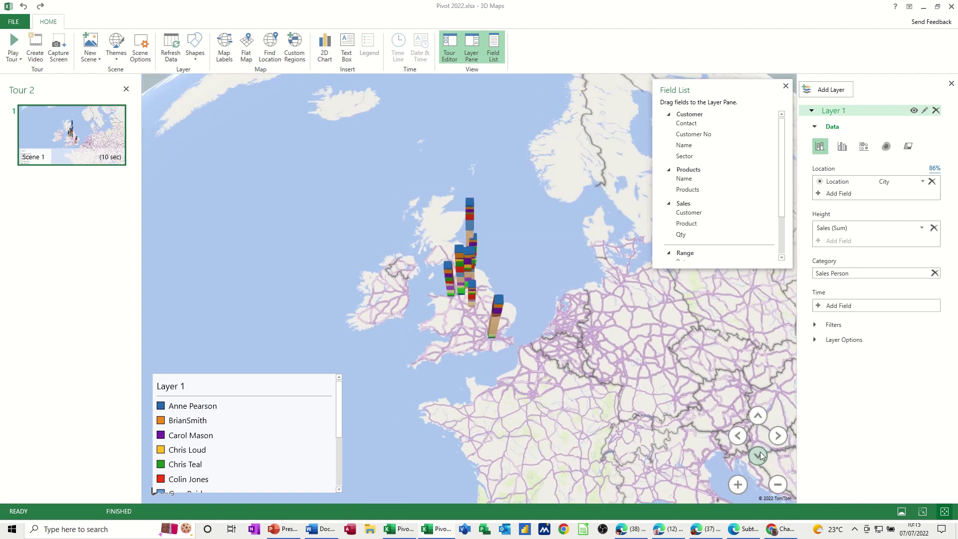
left_click(758, 454)
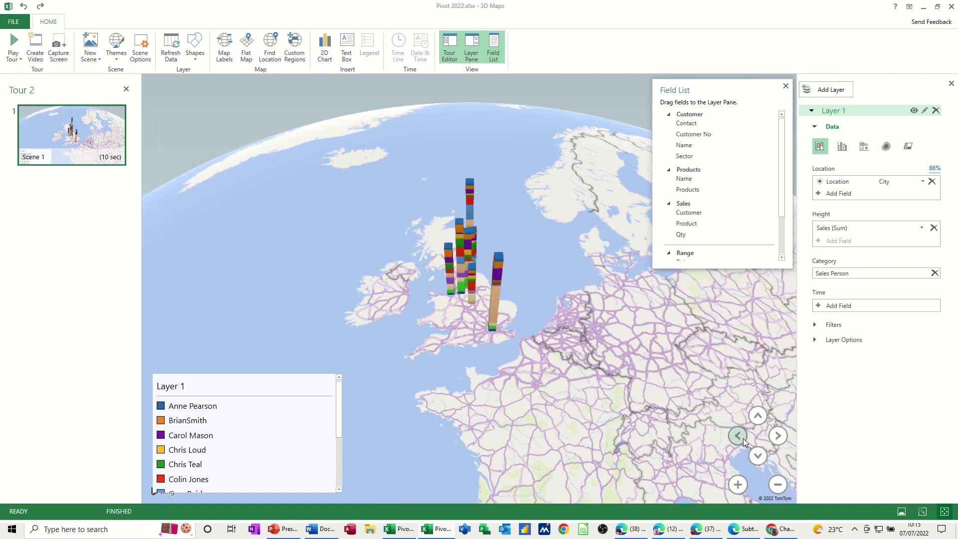
left_click(739, 437)
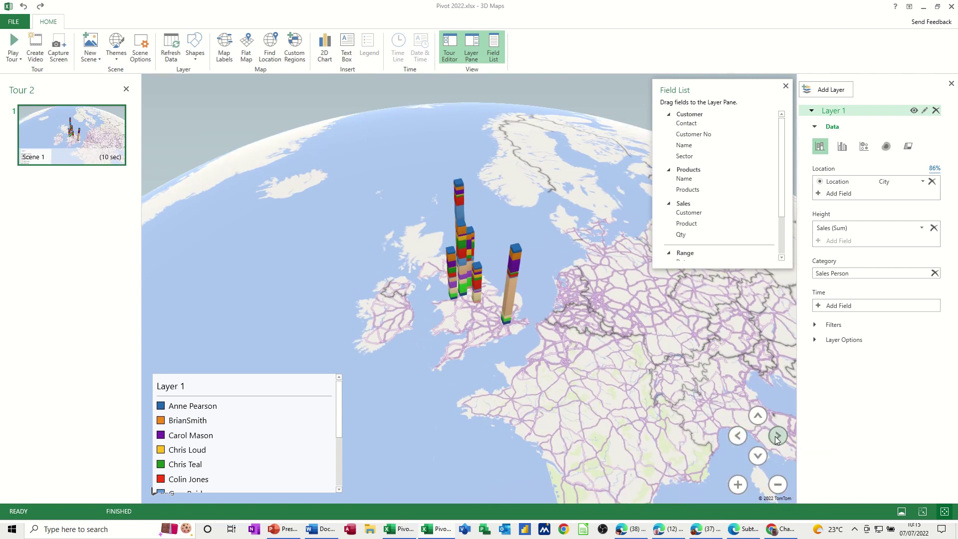
left_click(776, 436)
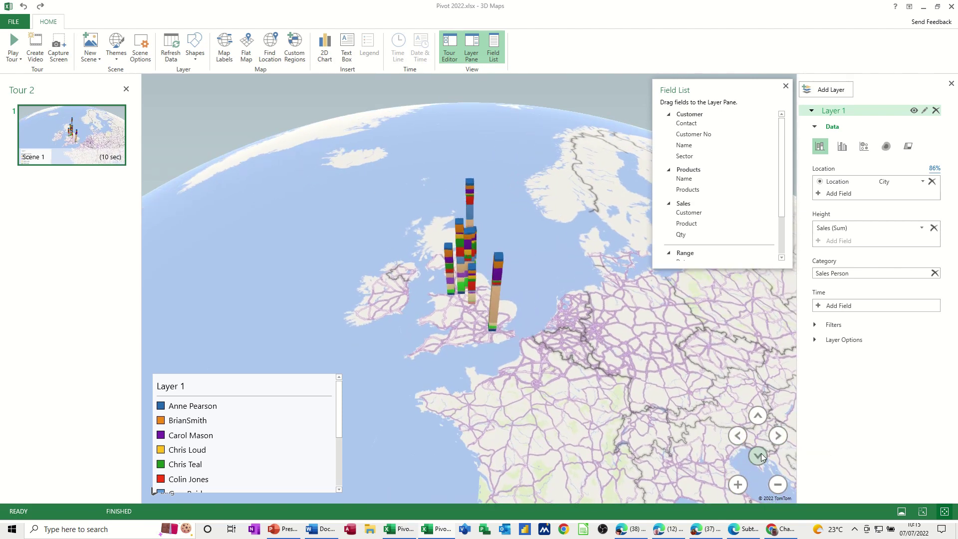
left_click(758, 455)
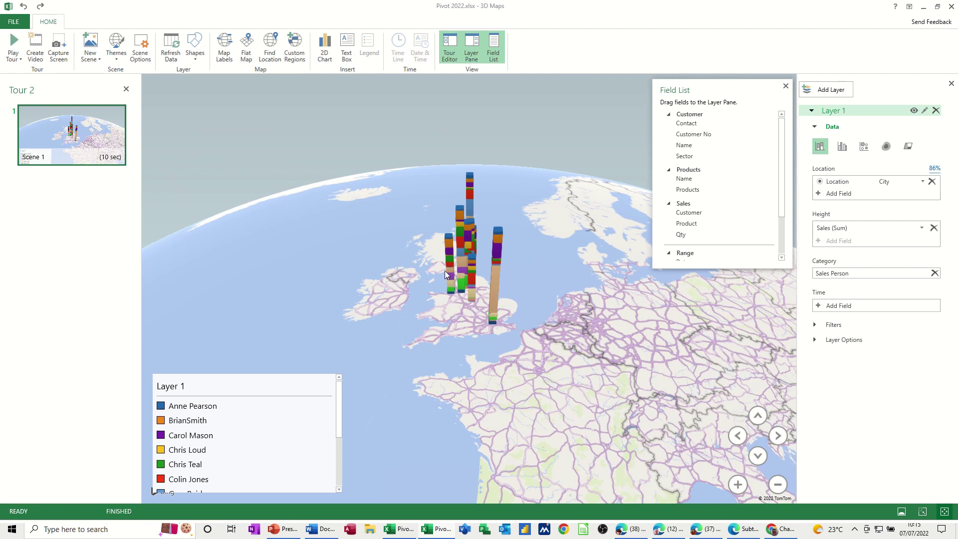
left_click(287, 462)
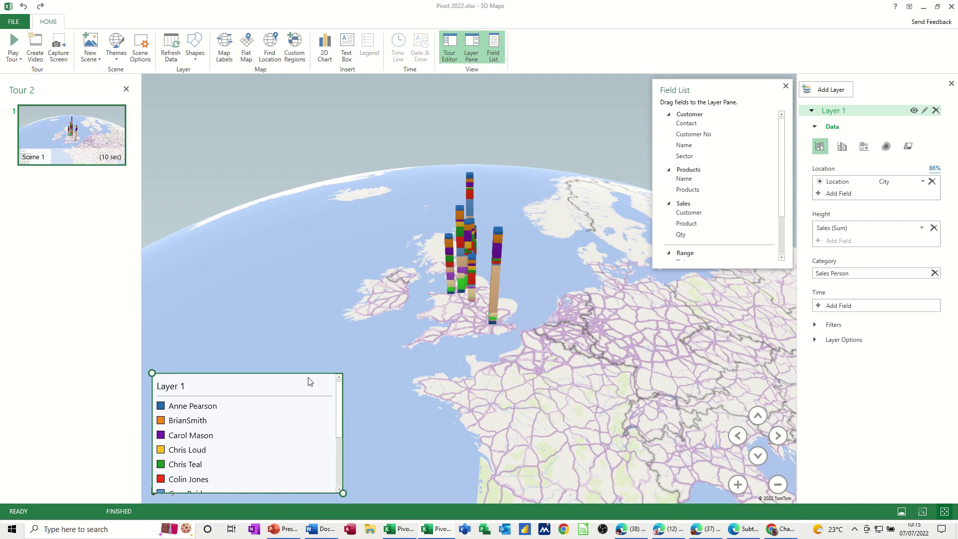
key("Delete")
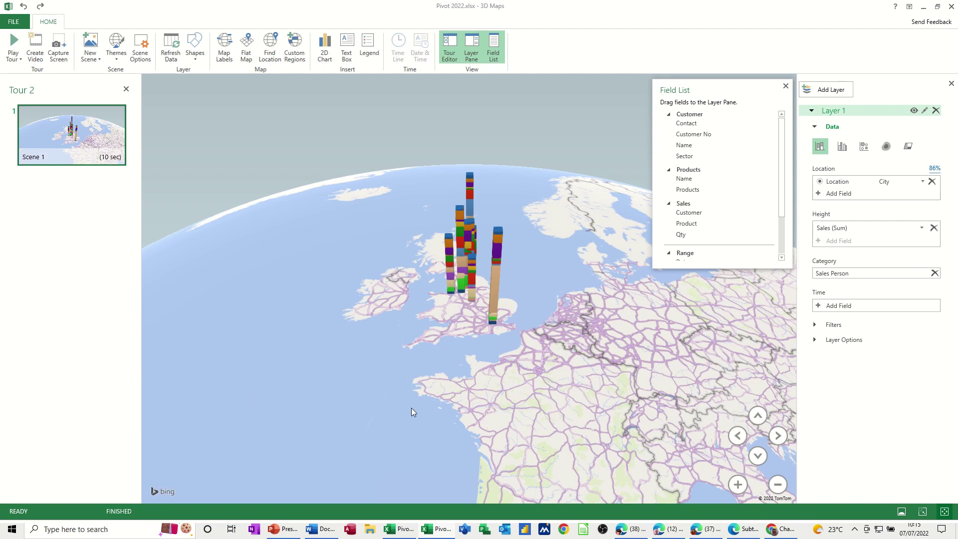
- Turn on the map labels so that countries and cities are named on the globe
scroll(417, 412, "down", 3)
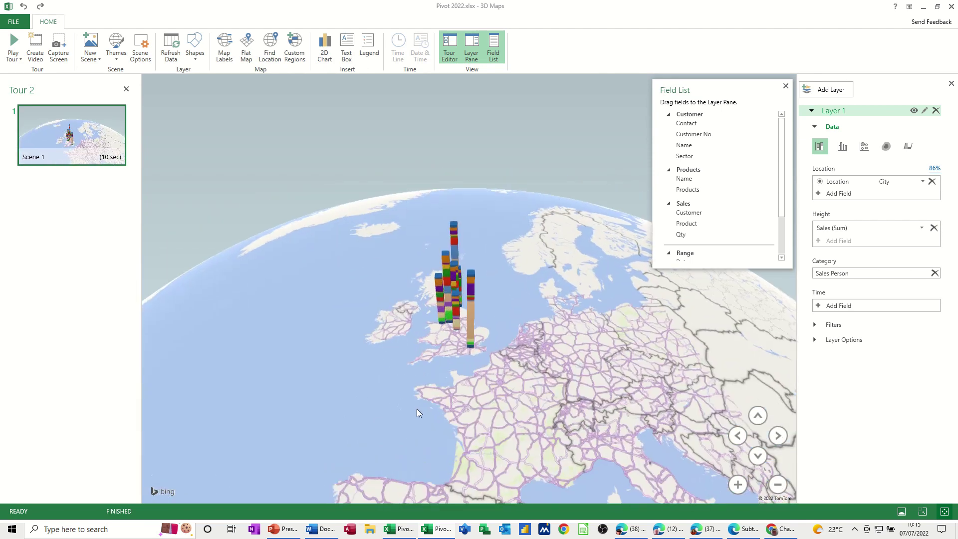
scroll(417, 409, "up", 3)
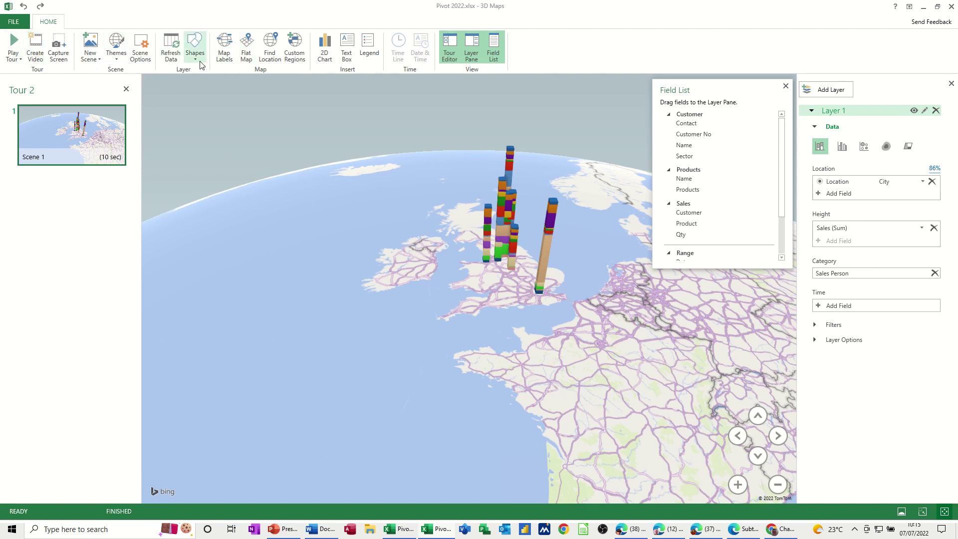
left_click(223, 48)
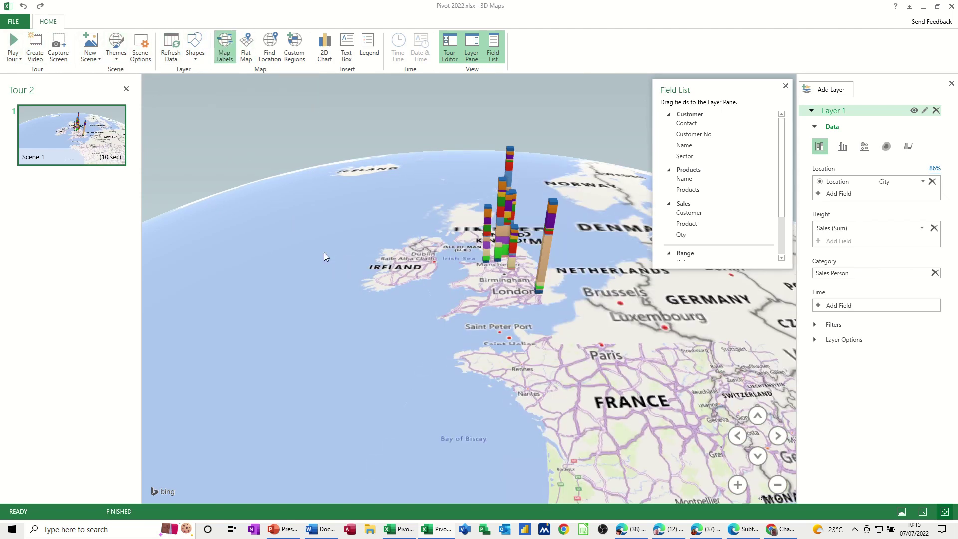
- Add the Date field as the time for Layer 1 and play the timeline
left_click(738, 484)
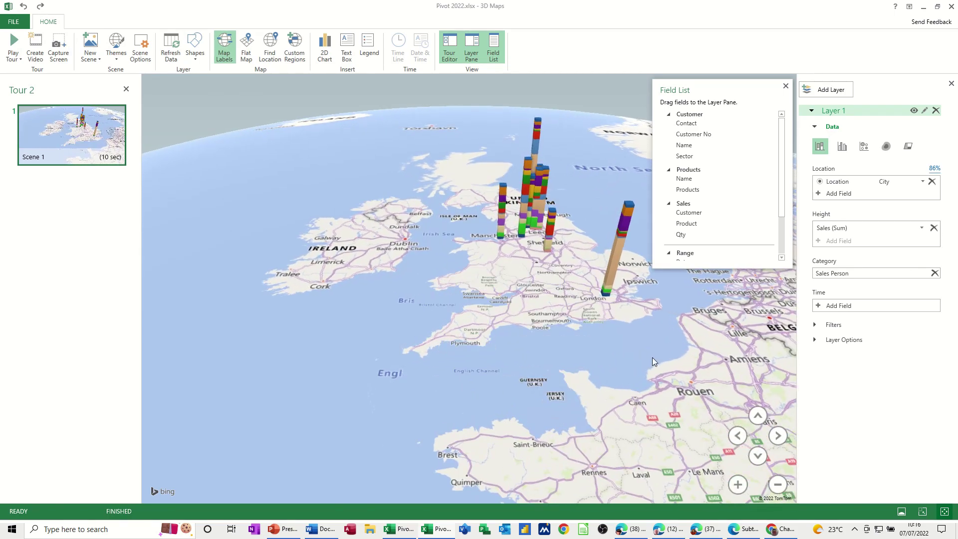
left_click(738, 485)
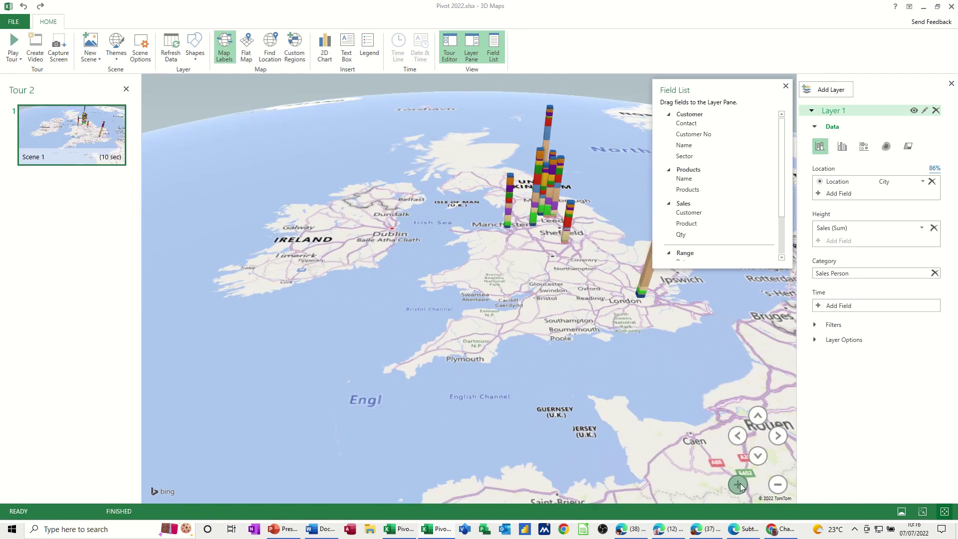
left_click(758, 416)
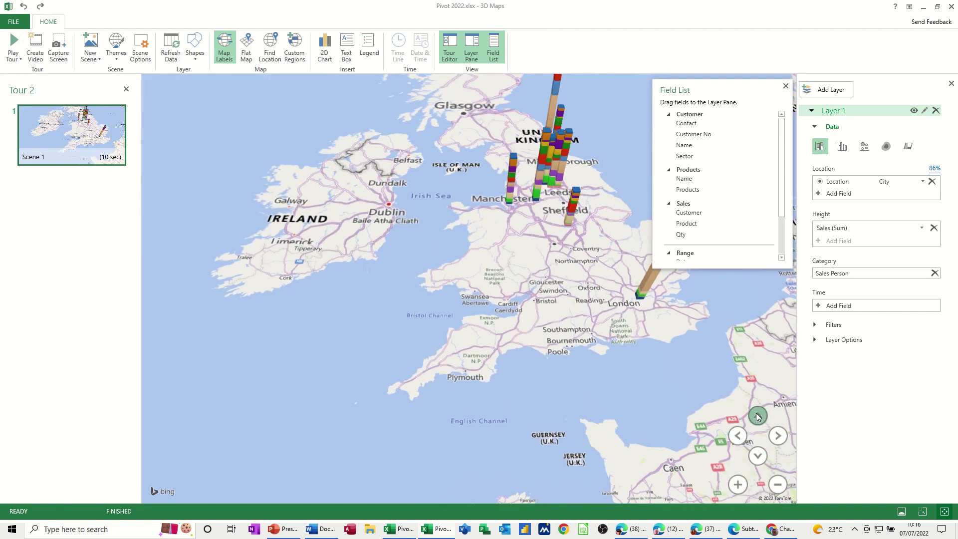
left_click_drag(609, 375, 520, 448)
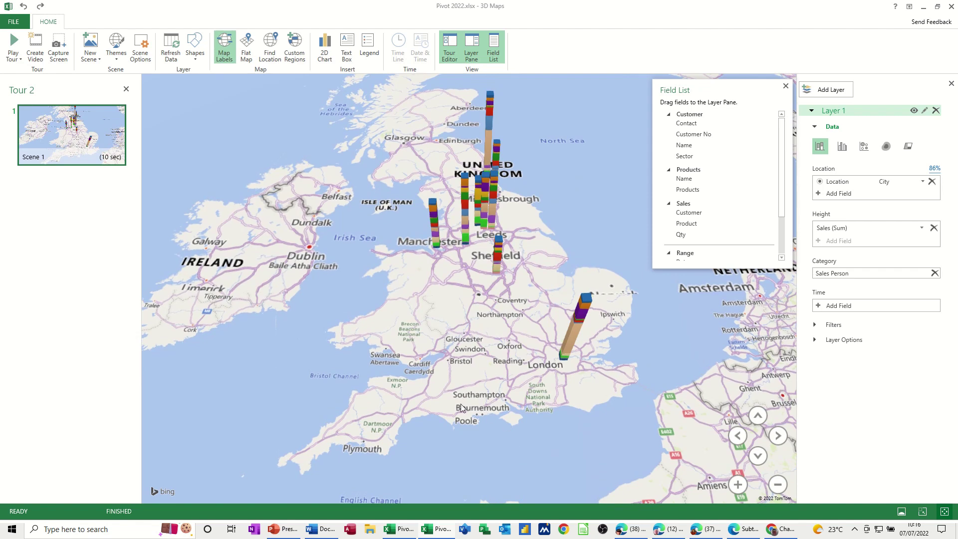
left_click(845, 306)
left_click(835, 329)
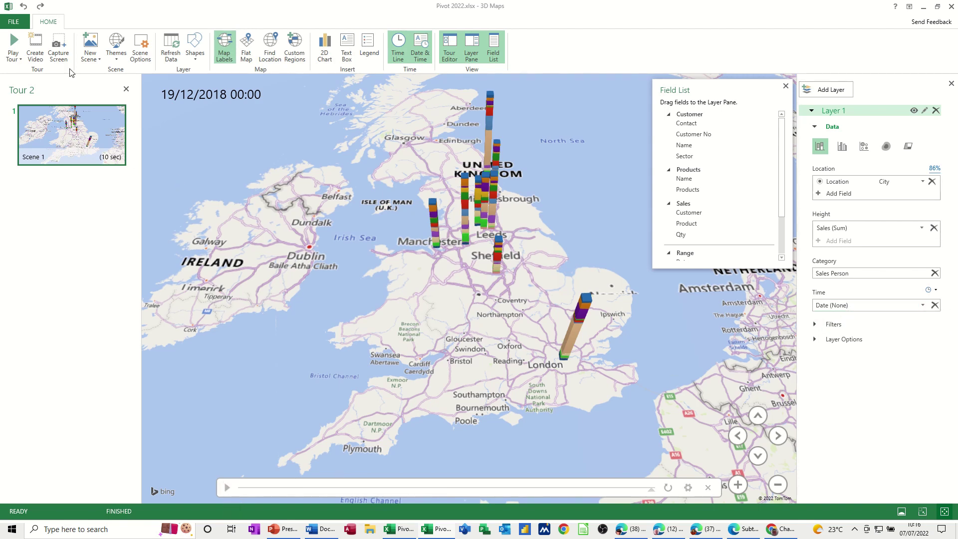
left_click(226, 488)
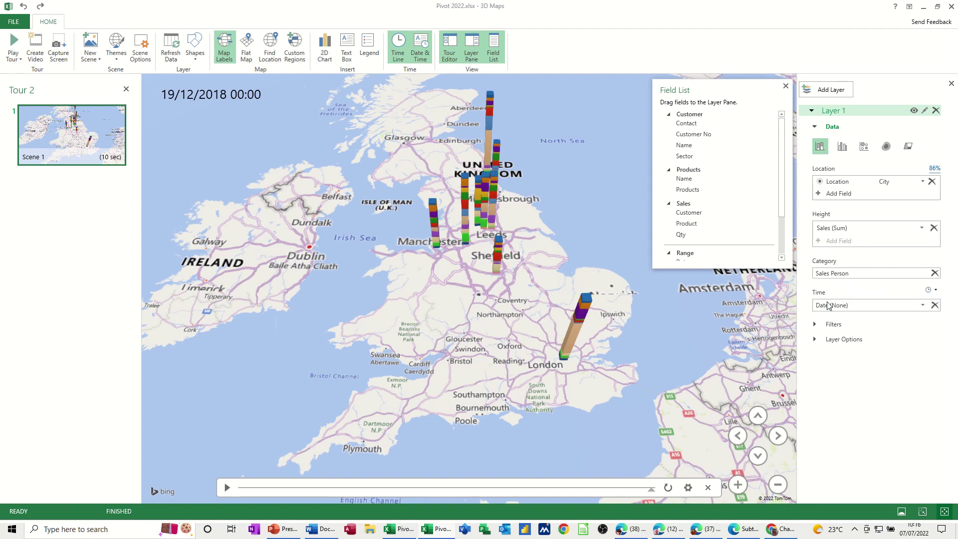
- Remove and re-add the Range table's Location field as the layer's location, and set the column height to Qtr
left_click(931, 182)
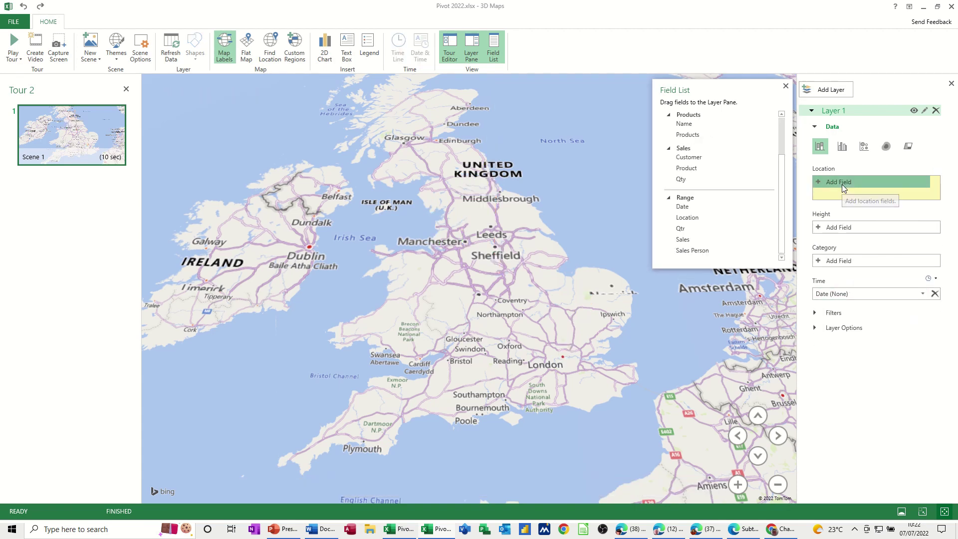
left_click(842, 184)
left_click_drag(920, 220, 917, 271)
left_click(840, 251)
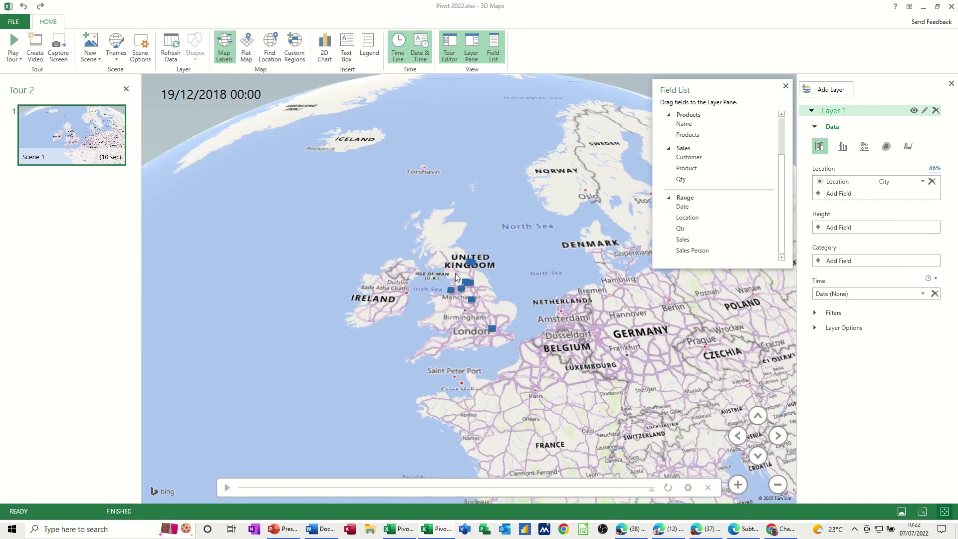
left_click(848, 229)
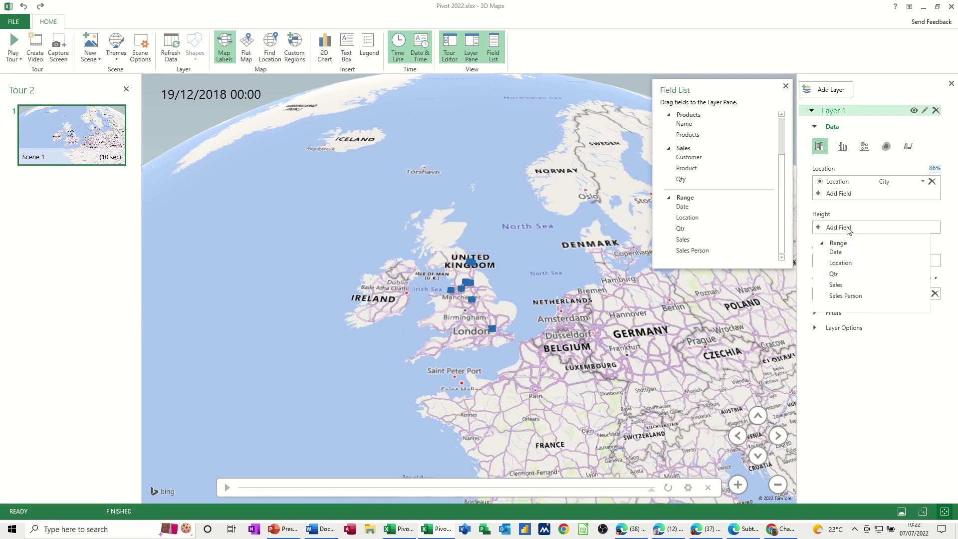
left_click(846, 274)
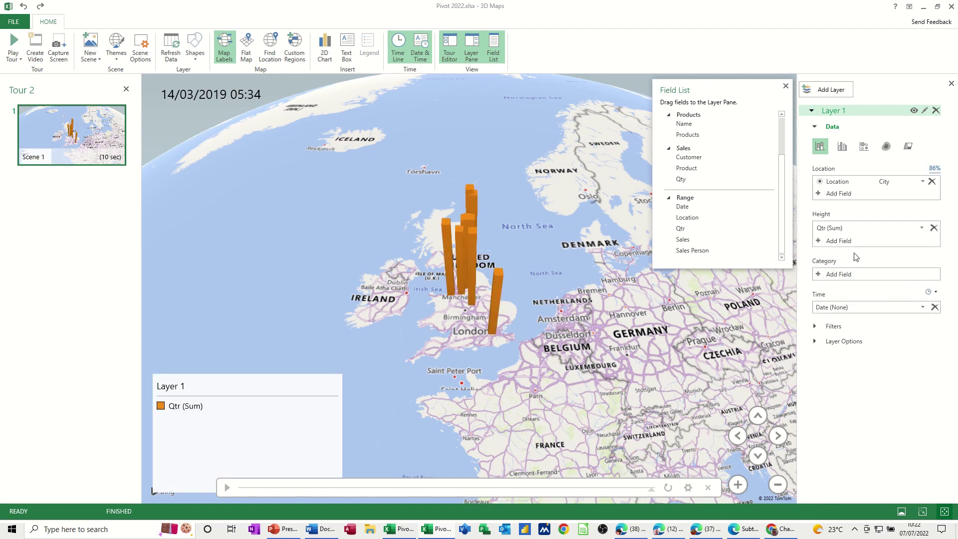
- Set Sales as the category for Layer 1 and play the timeline
left_click(851, 273)
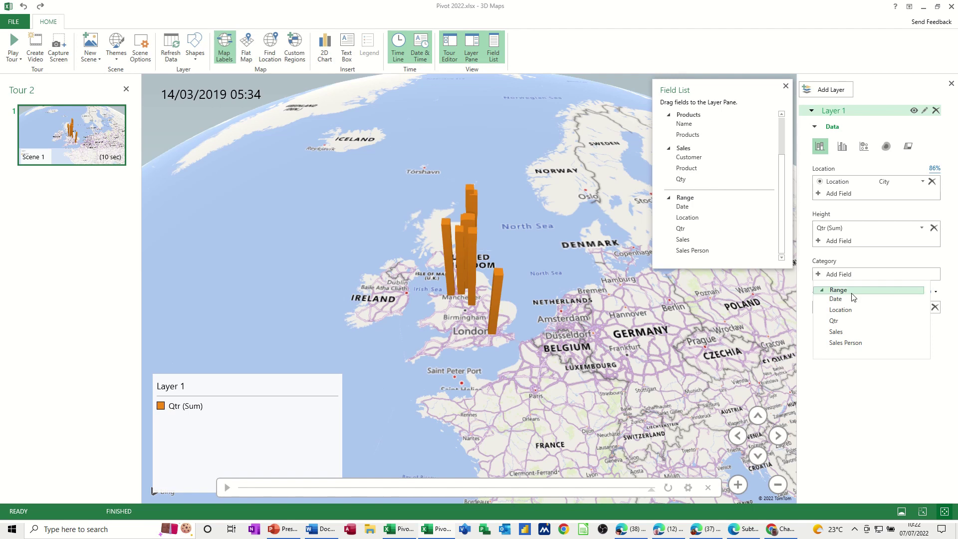
left_click(843, 332)
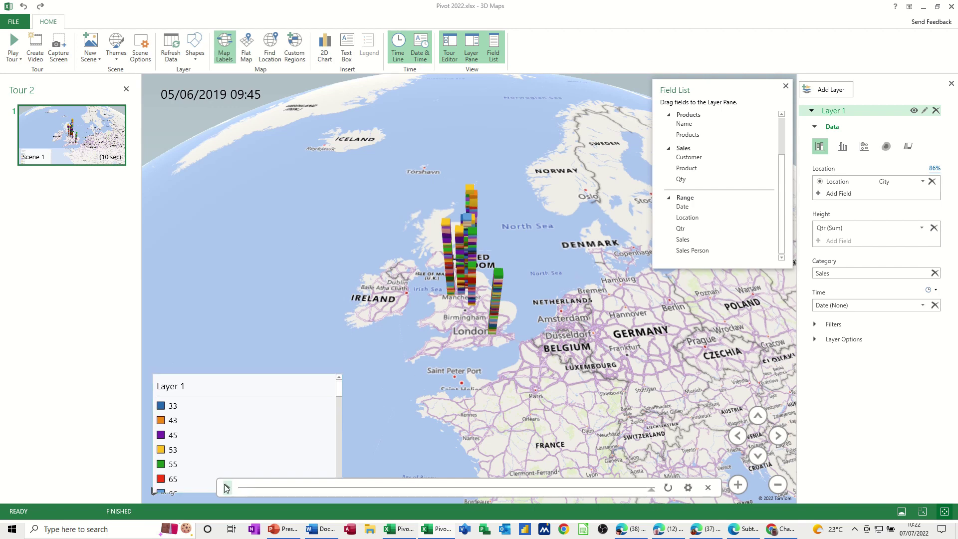
left_click(227, 488)
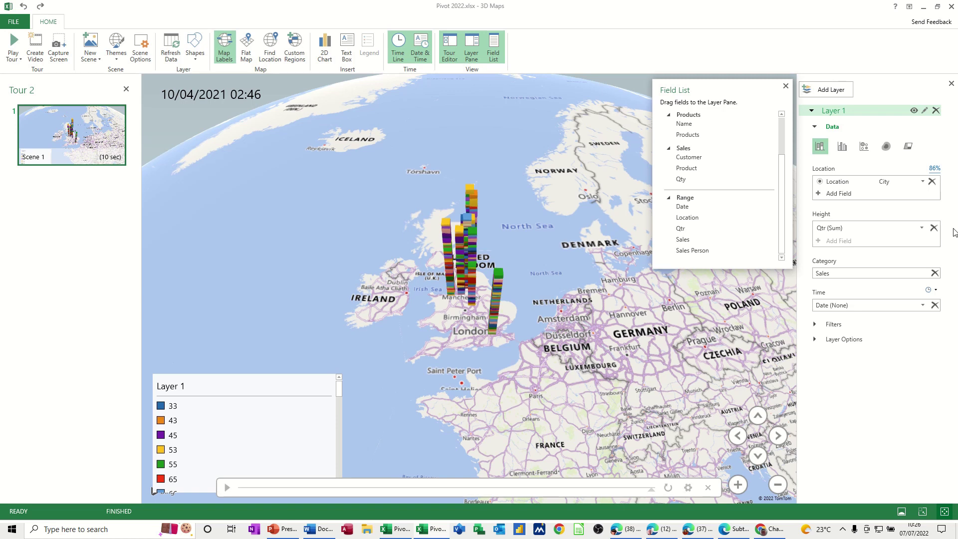
- Replace the layer's height field with Sales Person and its category field with Qtr
left_click(933, 228)
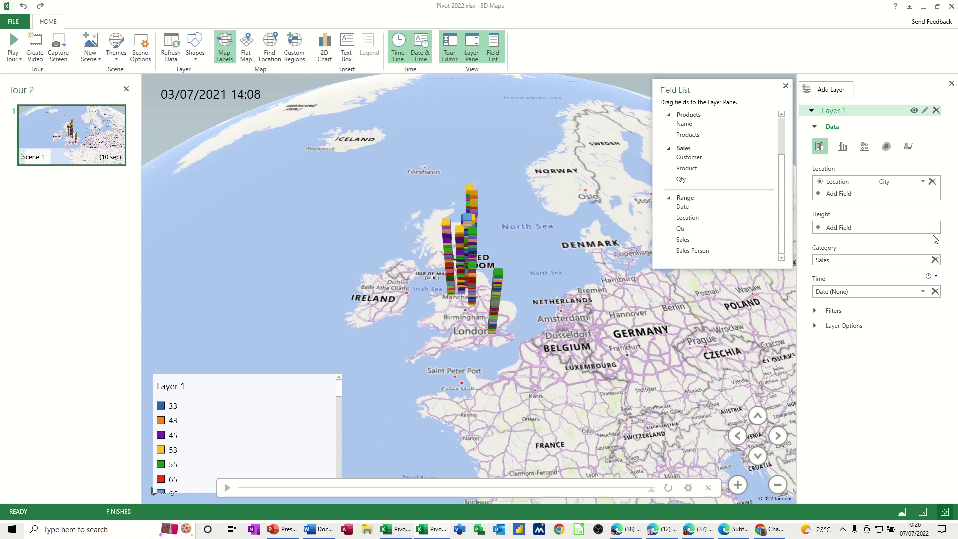
left_click(934, 260)
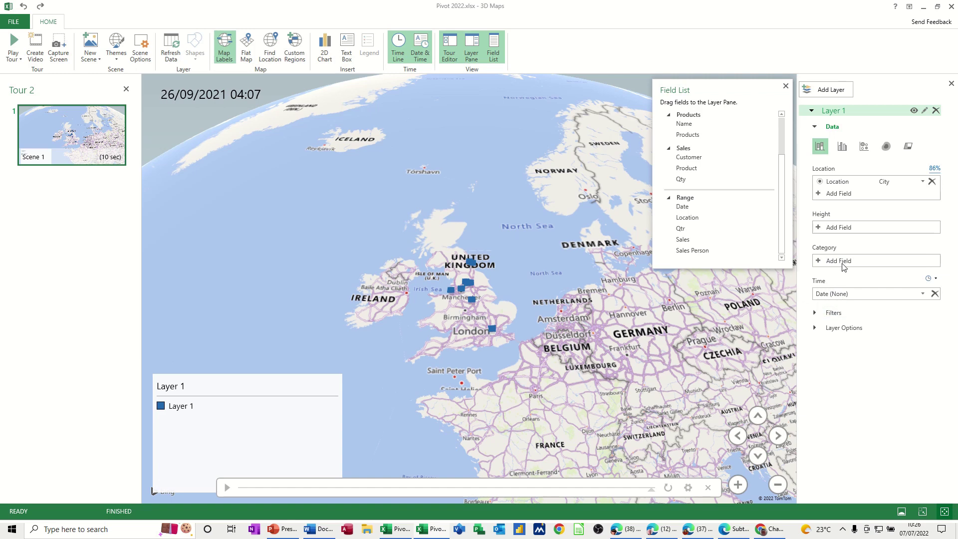
left_click(836, 228)
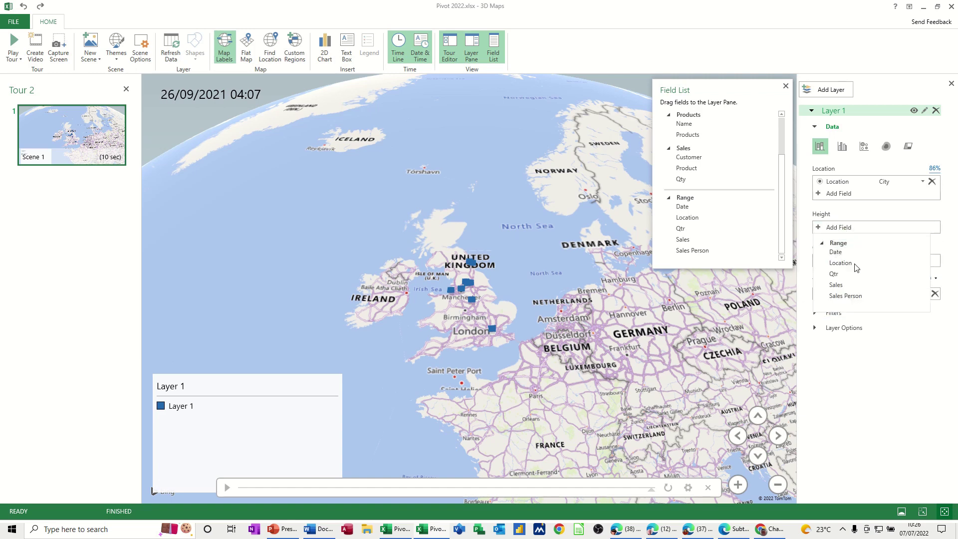
left_click(845, 295)
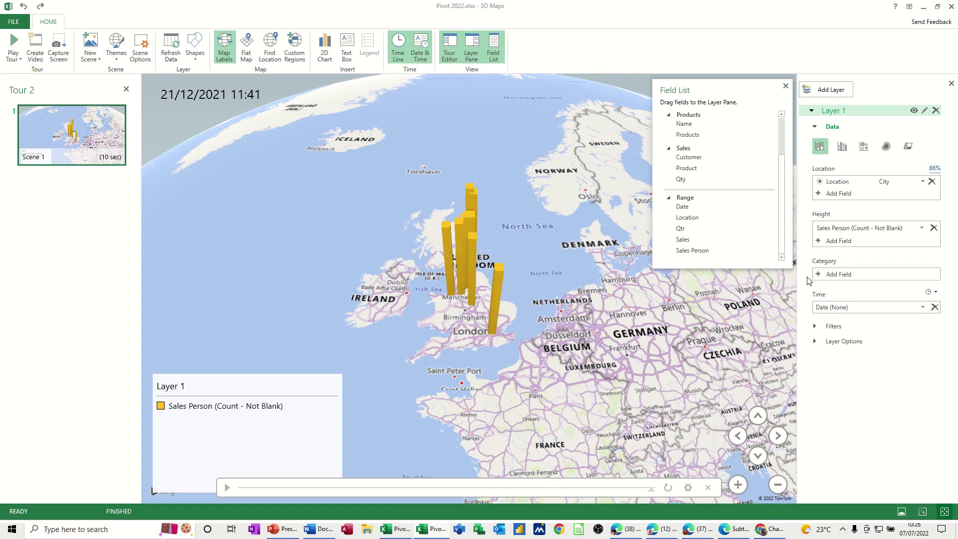
left_click(829, 274)
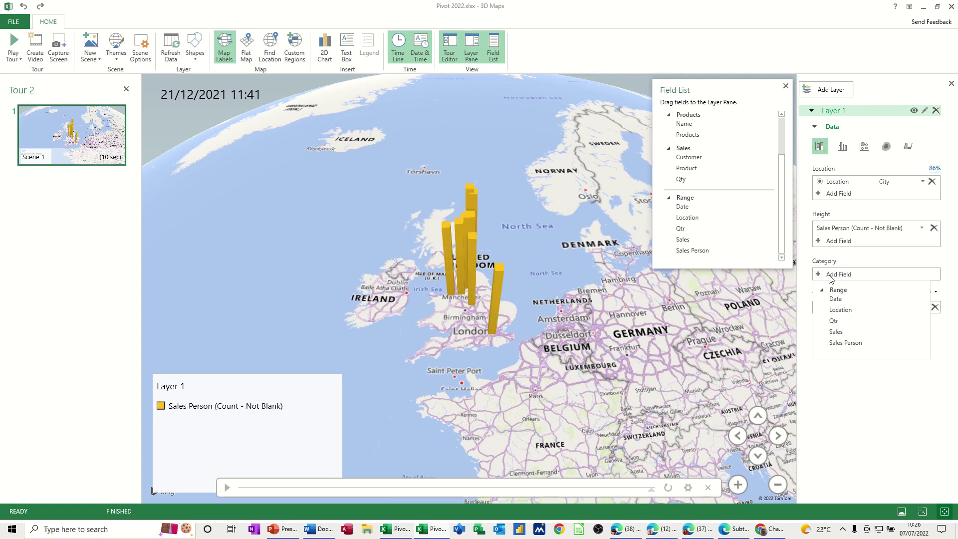
left_click(834, 321)
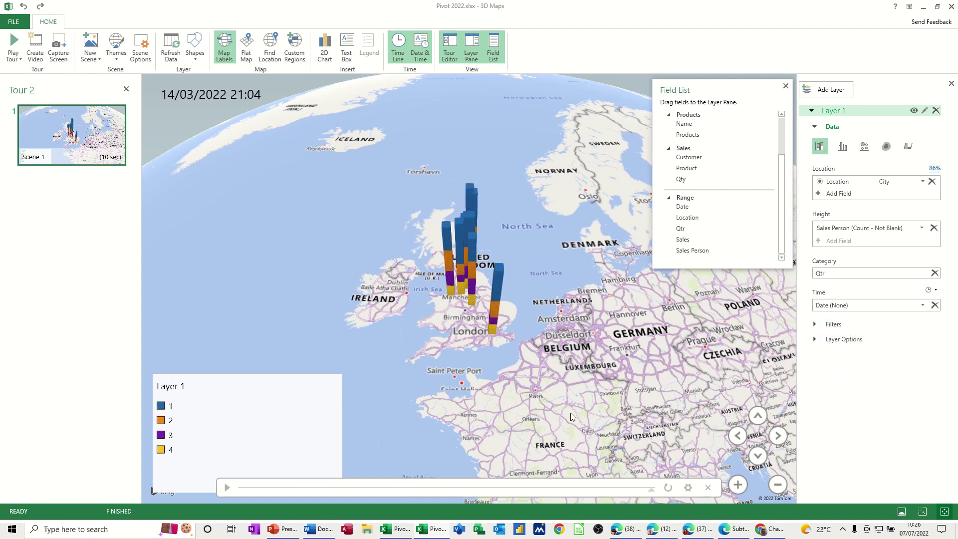
- Play the timeline and view the UK columns close up from a lower angle
left_click(227, 487)
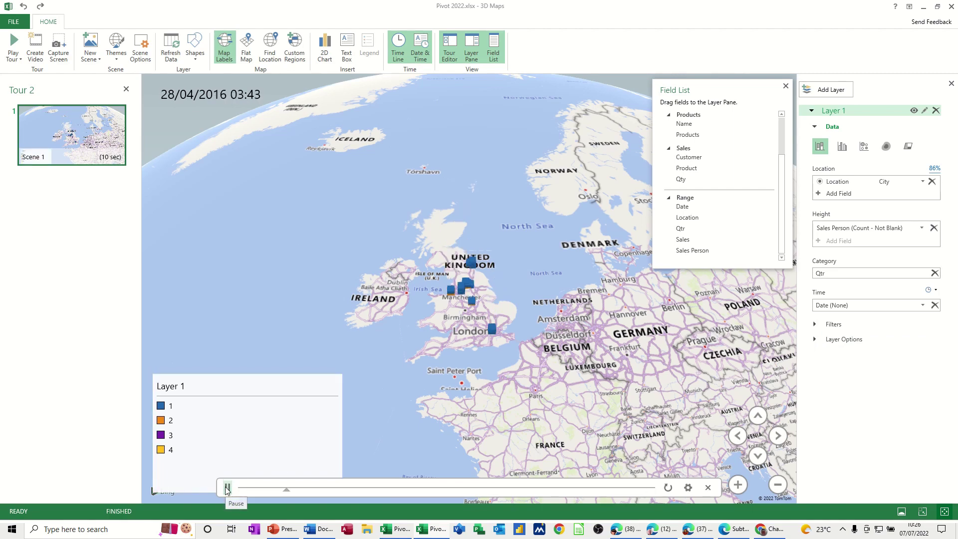
left_click(738, 484)
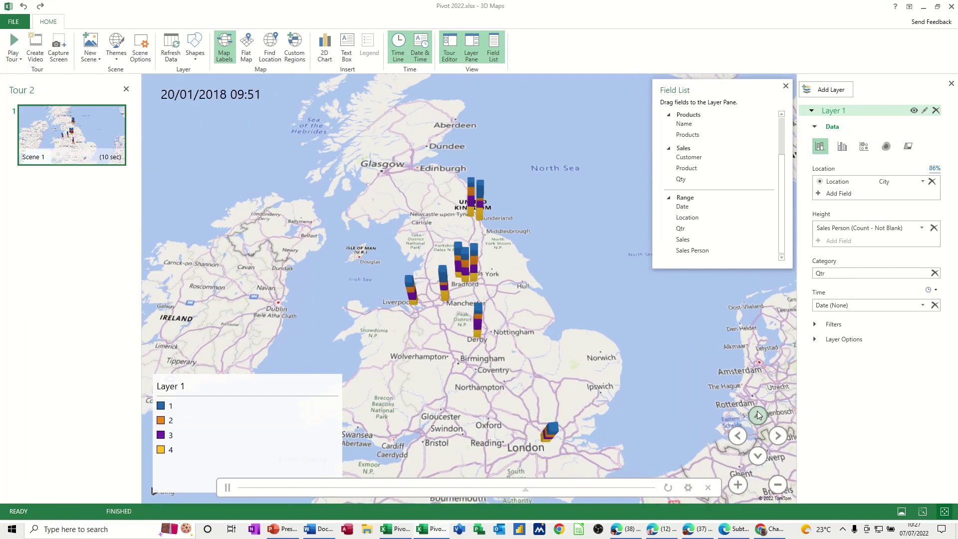
left_click(759, 454)
left_click(758, 453)
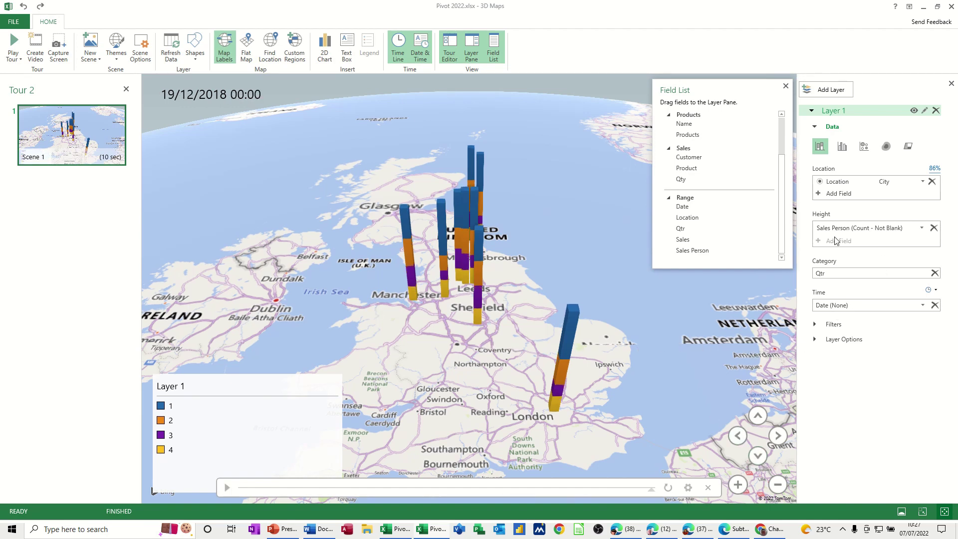
- Group the layer's Date time field by Quarter and replay the timeline
left_click(922, 228)
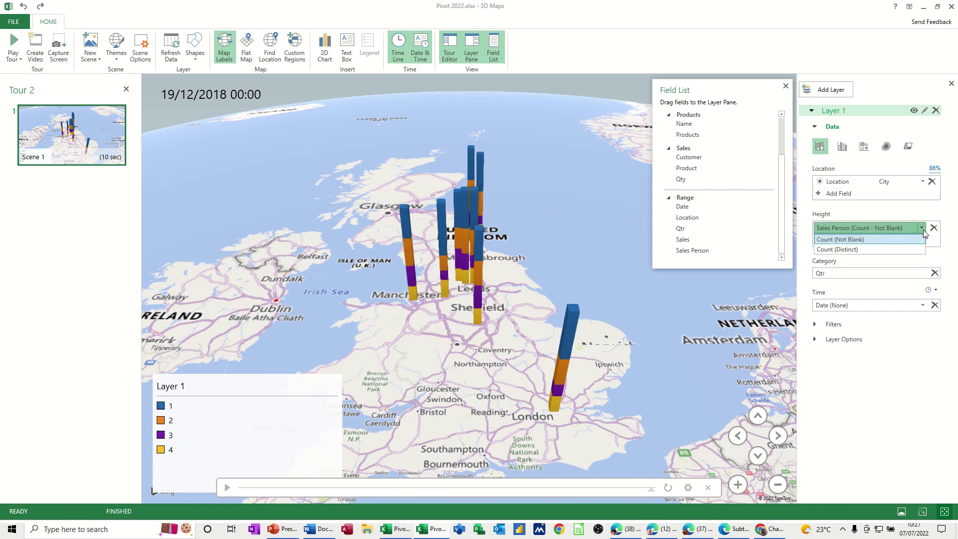
left_click(923, 230)
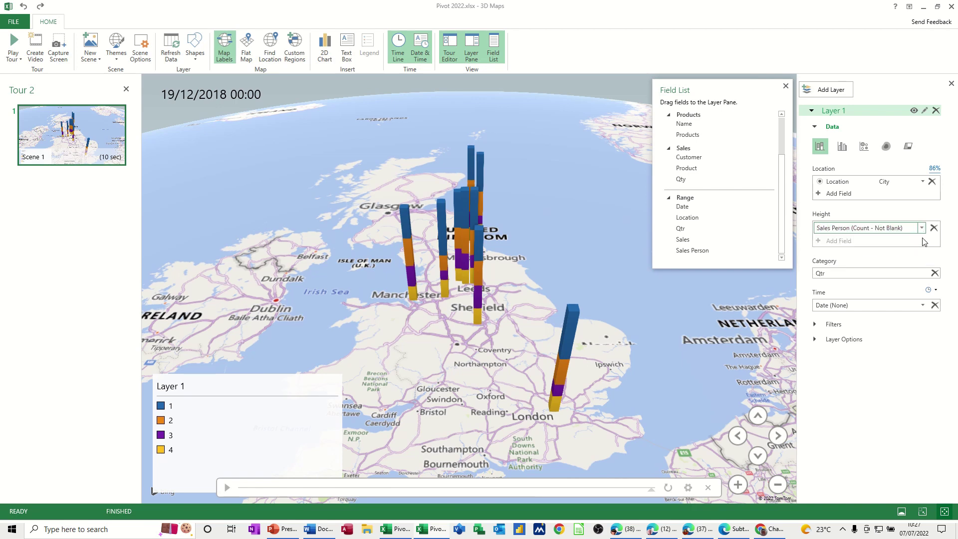
left_click(923, 305)
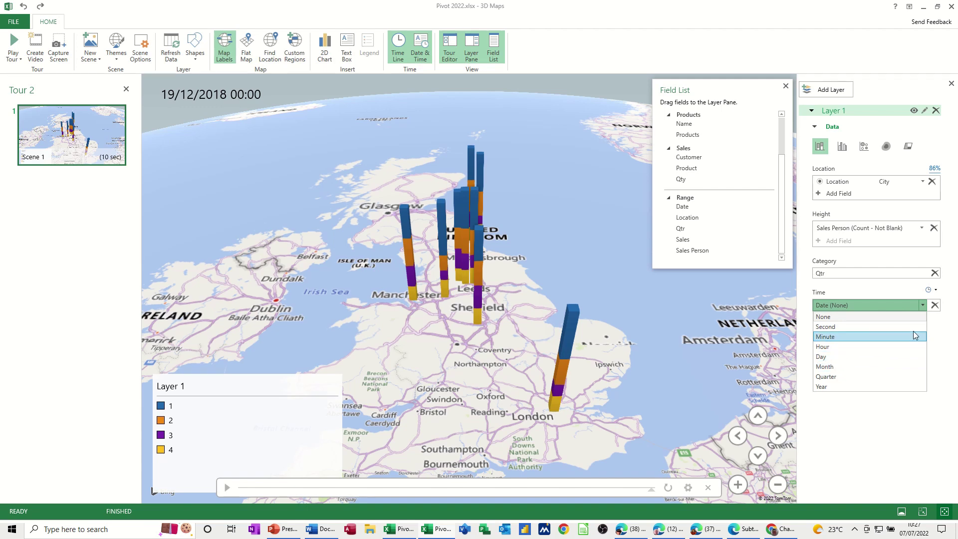
left_click(921, 307)
left_click(921, 307)
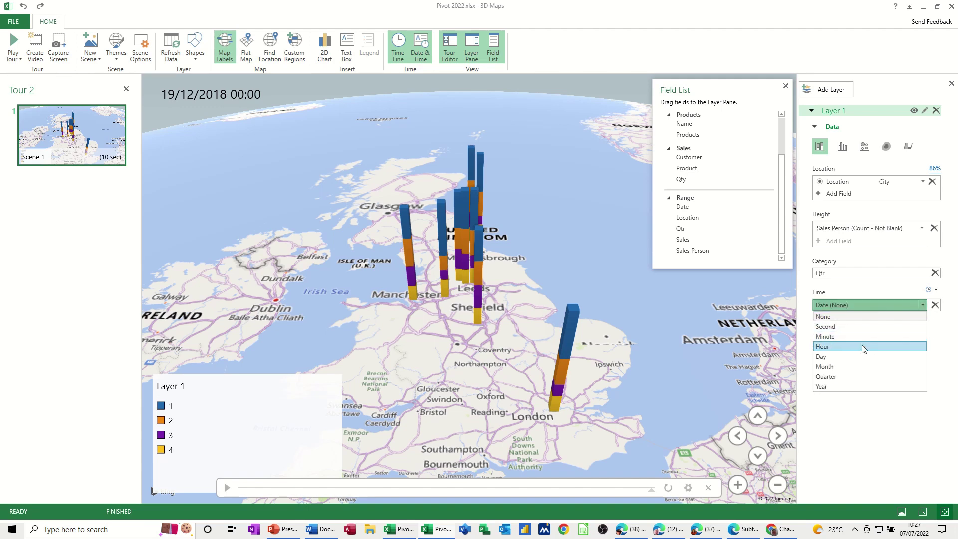
left_click(837, 375)
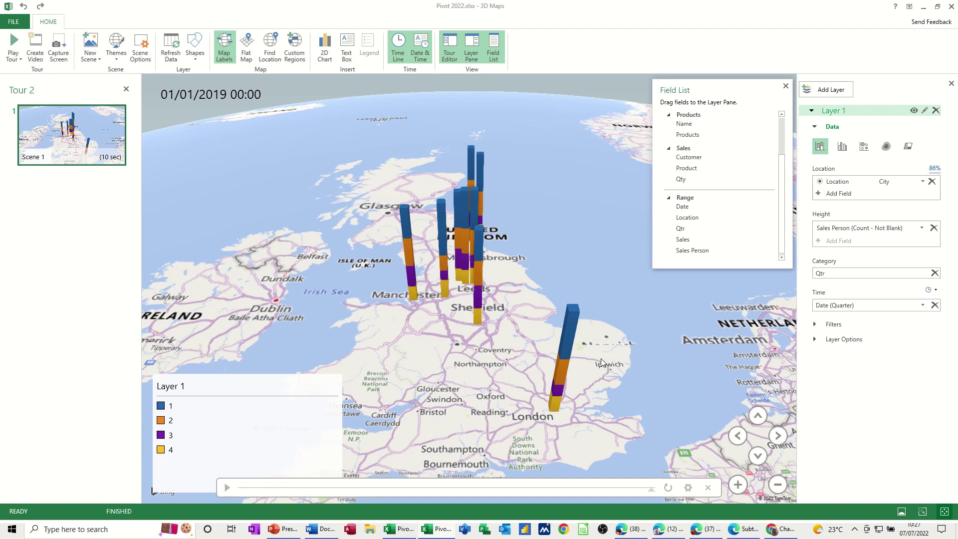
left_click(227, 488)
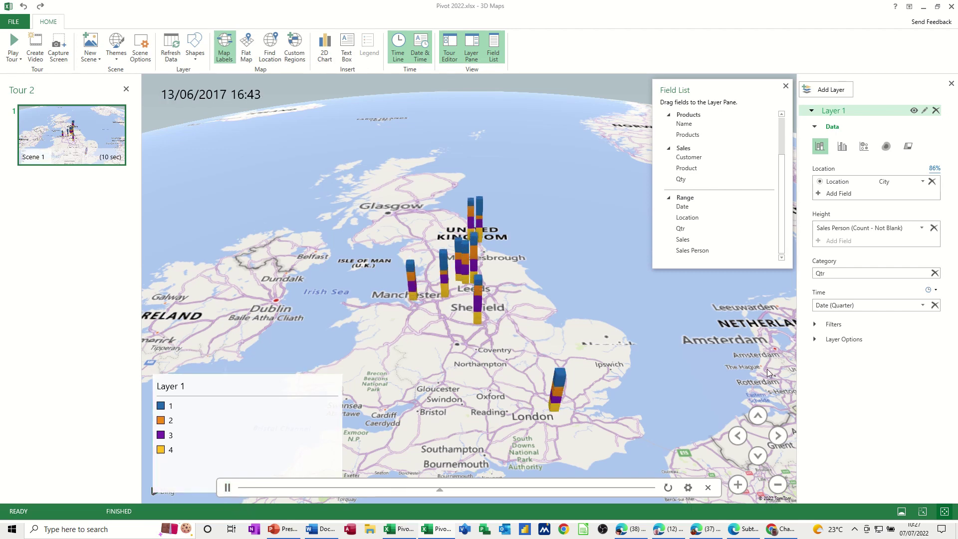
- Set the Date field's time grouping back to None and look through the location type options
left_click(921, 305)
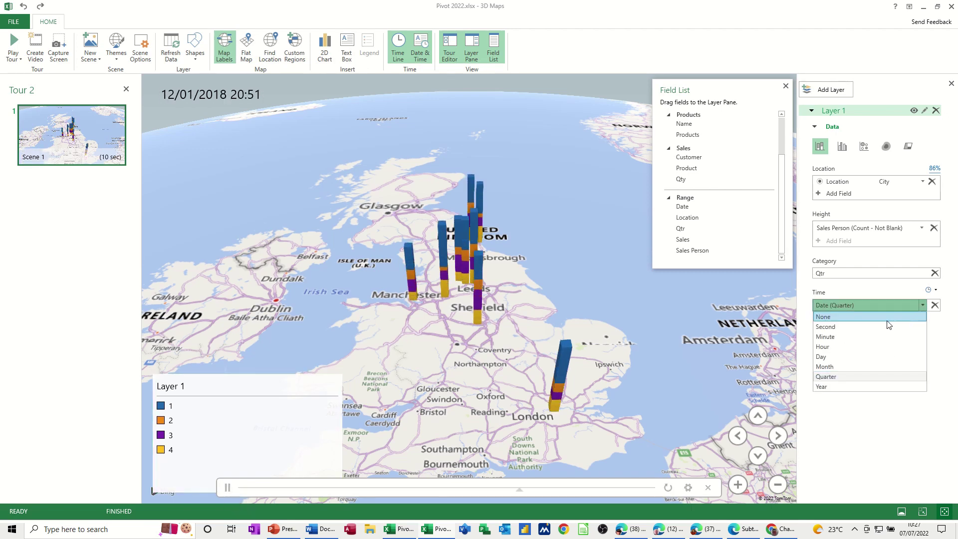
left_click(832, 316)
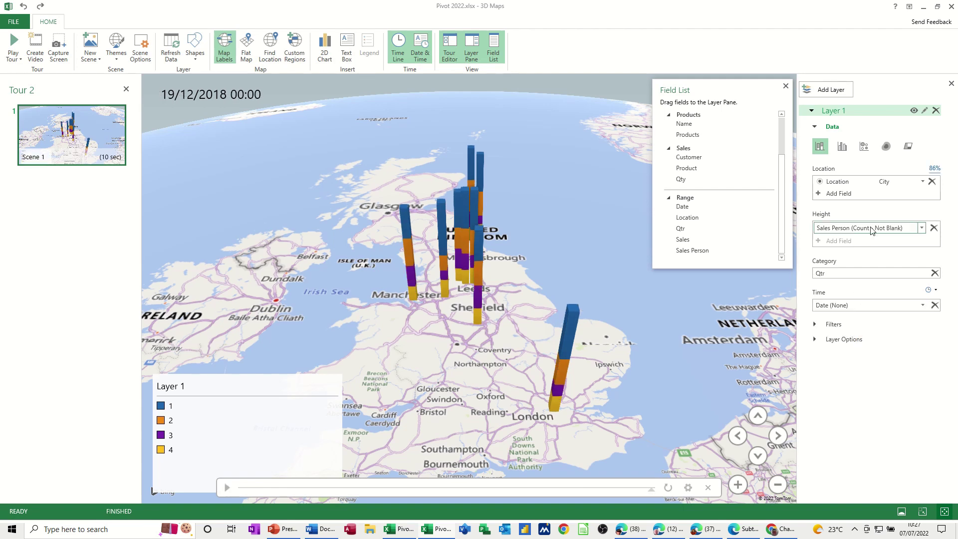
left_click(922, 182)
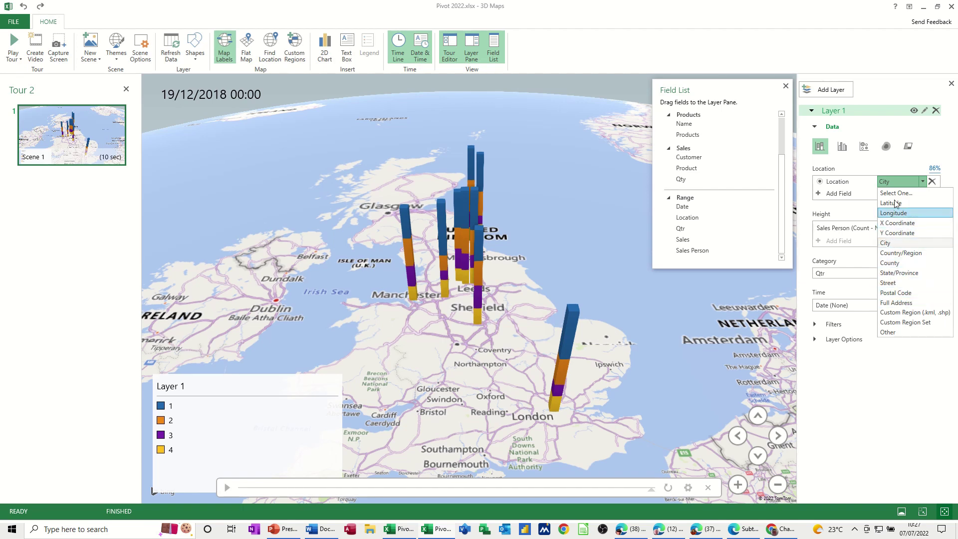
left_click(868, 184)
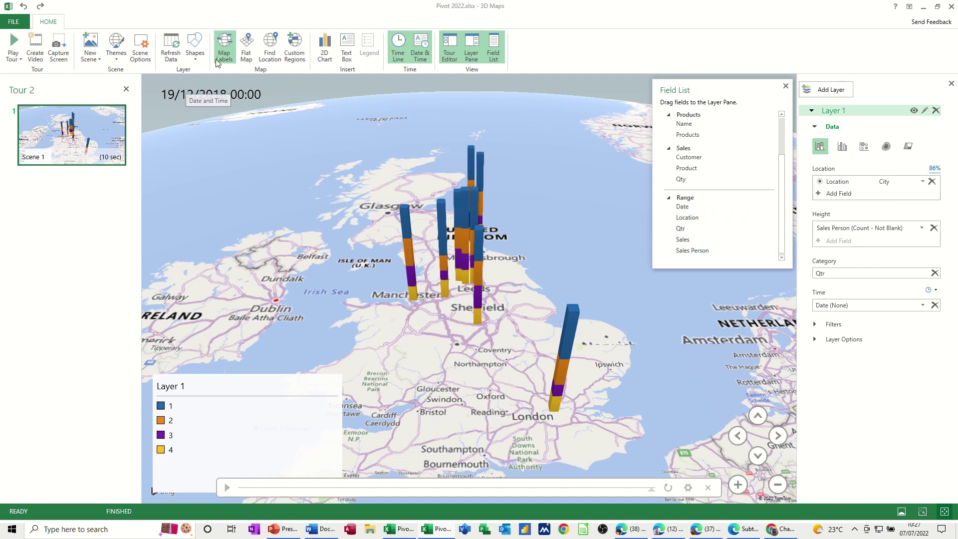
- Switch the globe to a flat map and frame the UK columns at a low viewing angle
left_click(247, 46)
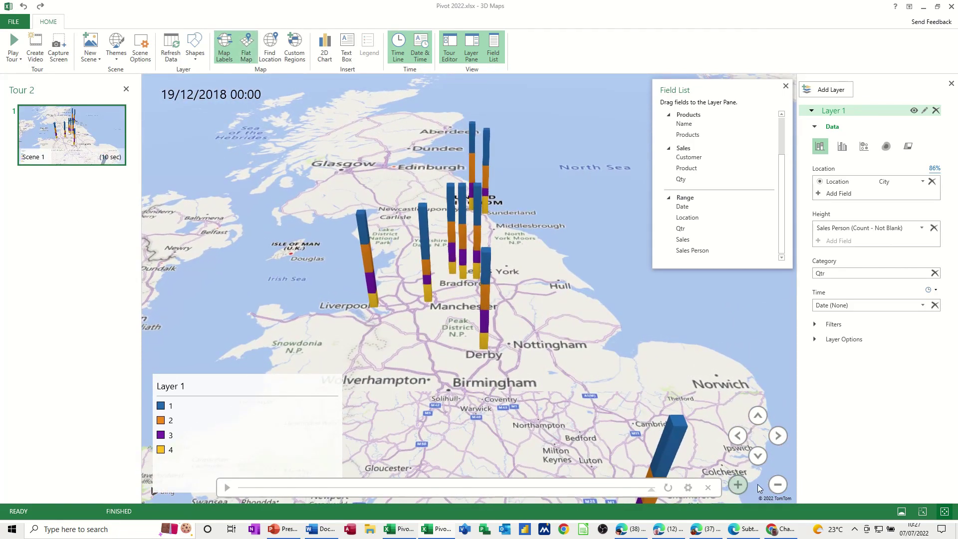
left_click(778, 485)
left_click(779, 485)
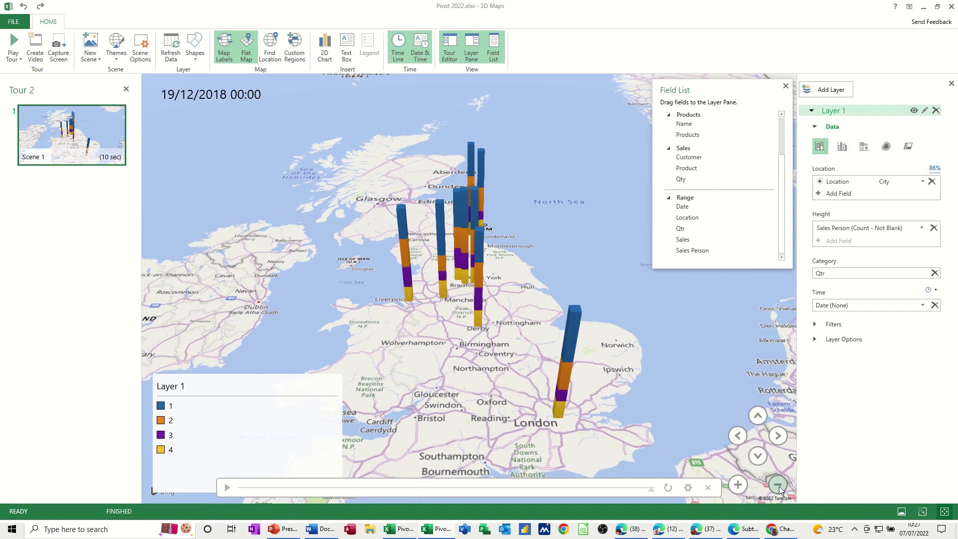
left_click(757, 455)
left_click(757, 455)
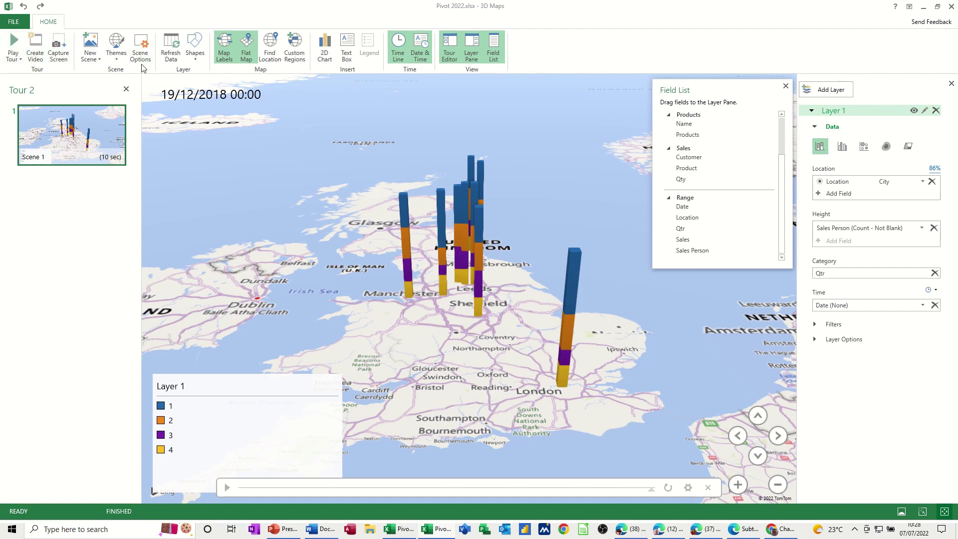
left_click(240, 86)
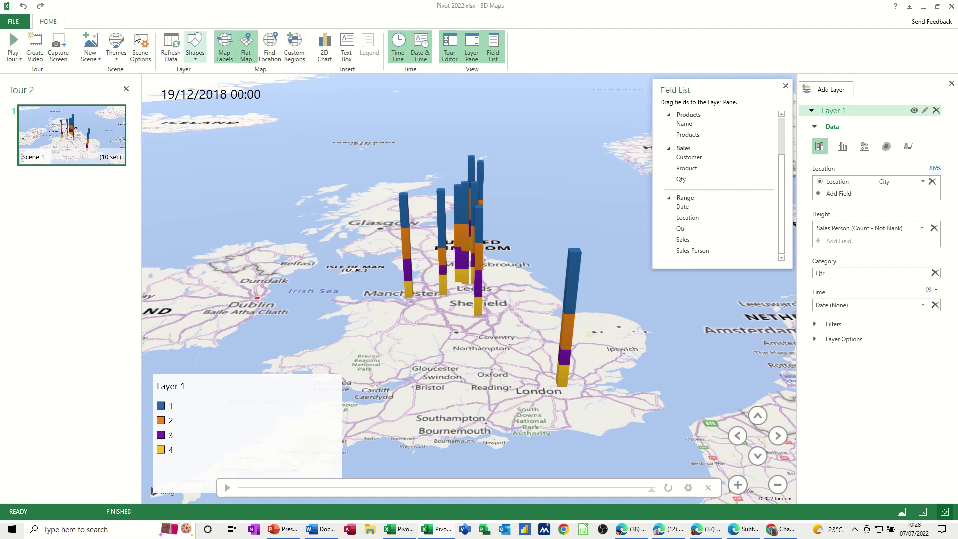